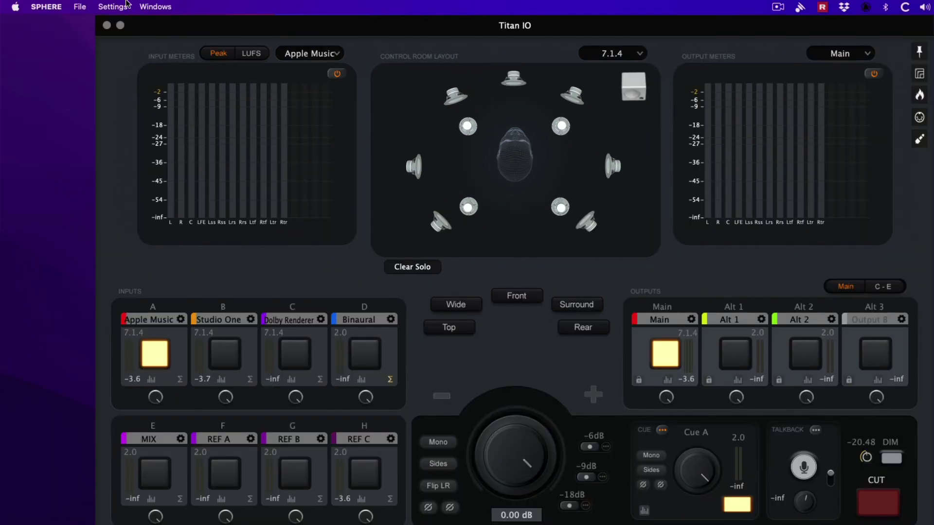
- Review the application settings and keep the sample rate at 48000
{"action": "left_click", "coordinate": [125, 5]}
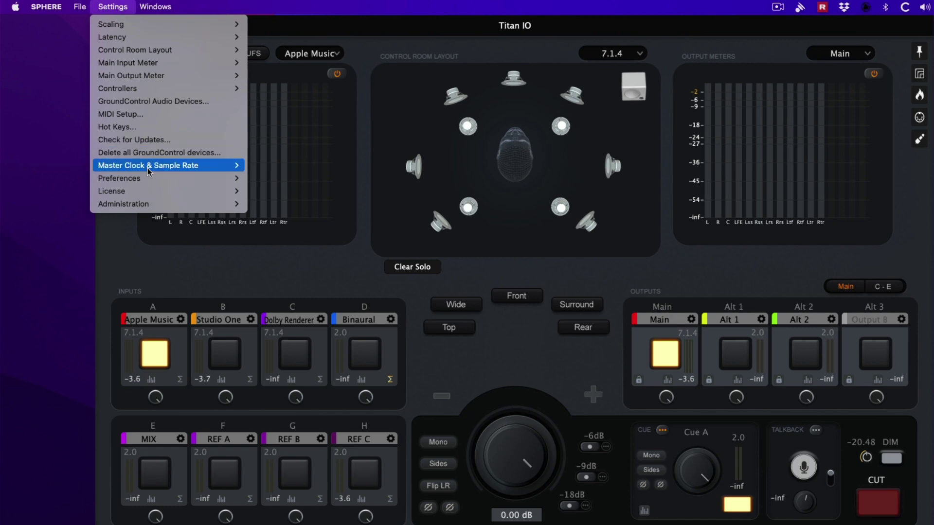
{"action": "mouse_move", "coordinate": [148, 168]}
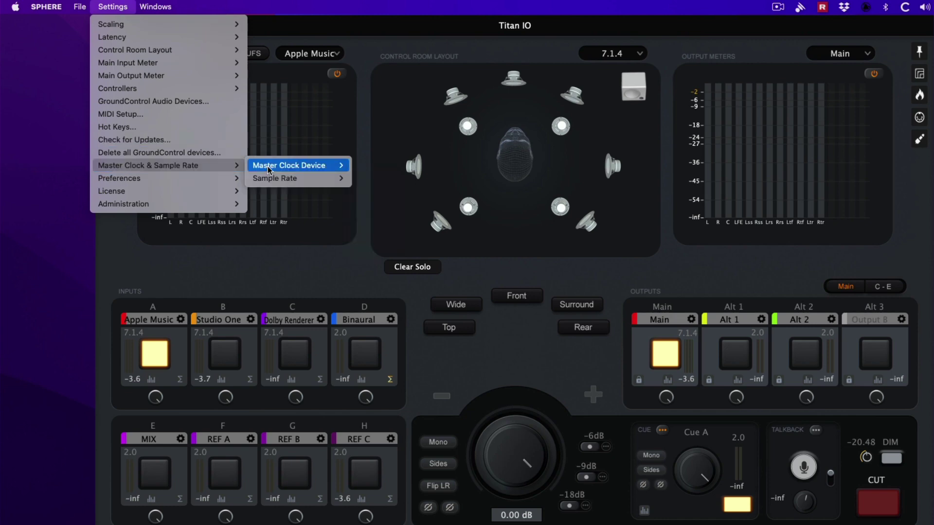
{"action": "mouse_move", "coordinate": [268, 168]}
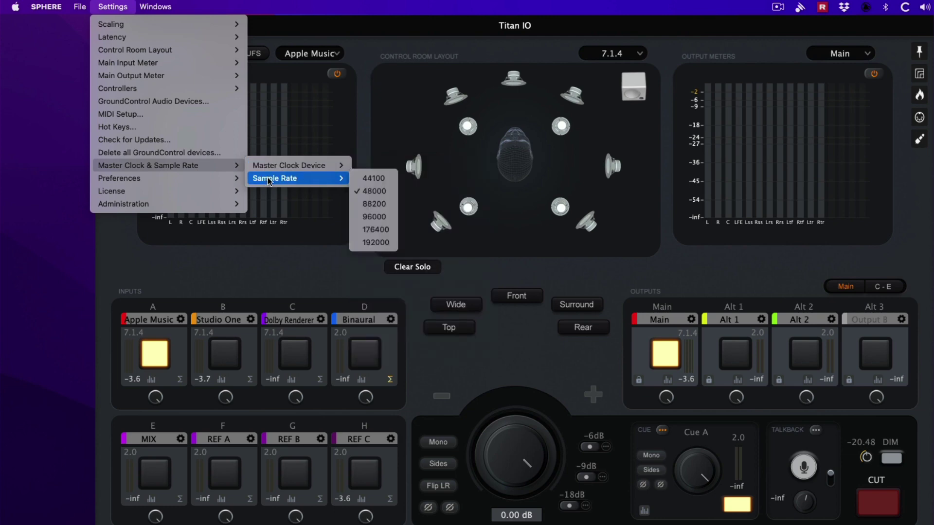
{"action": "left_click", "coordinate": [319, 251]}
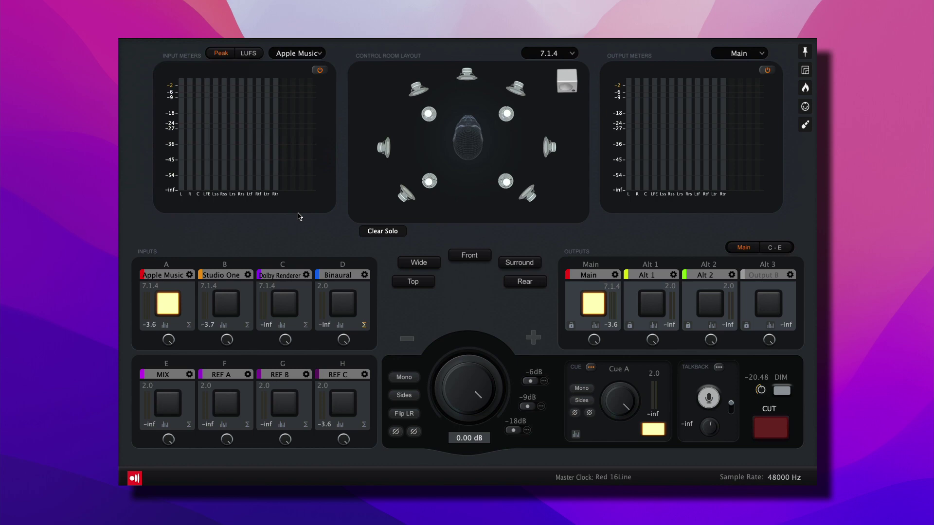
- Assign the Main output to Red 16Line's 7.1.4 layout in its settings
{"action": "left_click", "coordinate": [774, 248]}
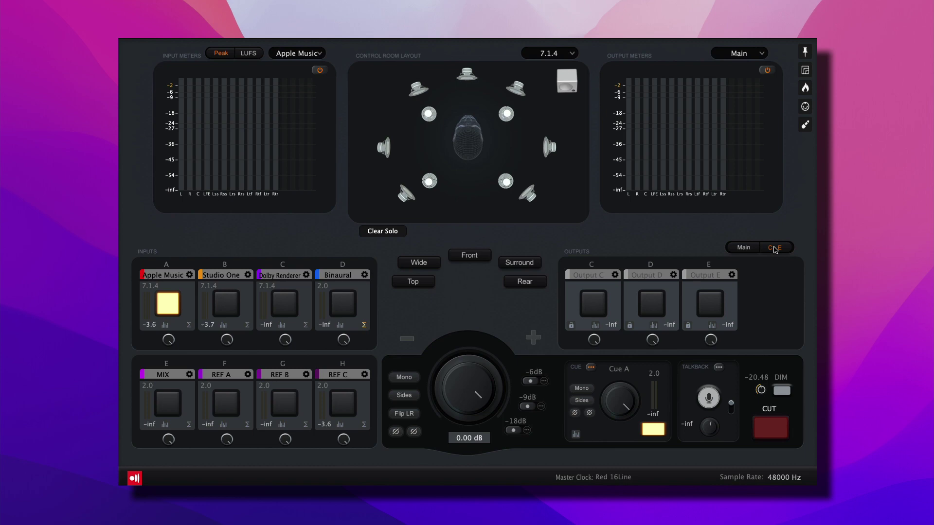
{"action": "left_click", "coordinate": [743, 247]}
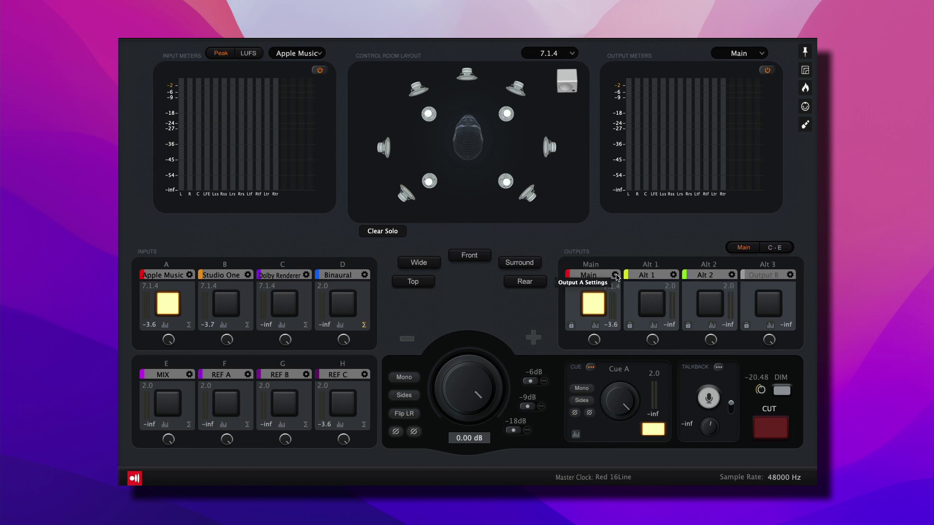
{"action": "left_click", "coordinate": [616, 276]}
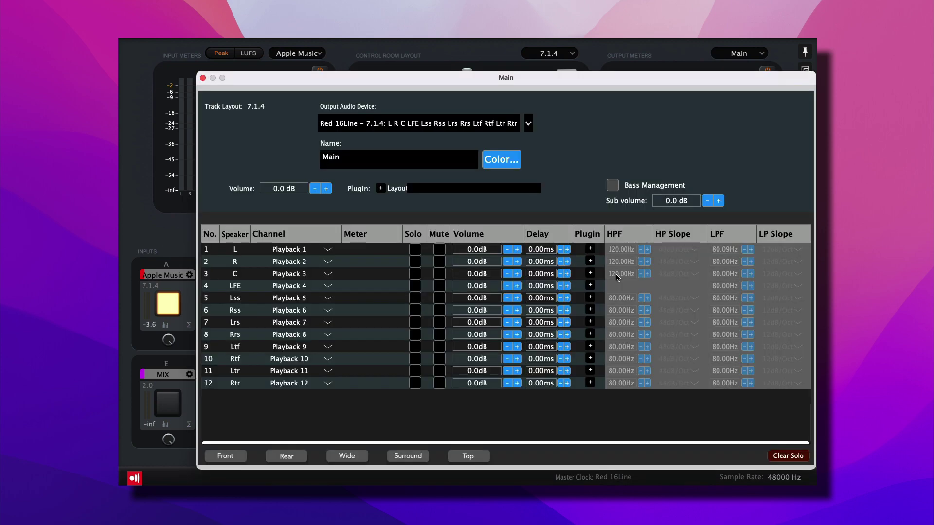
{"action": "left_click", "coordinate": [411, 126]}
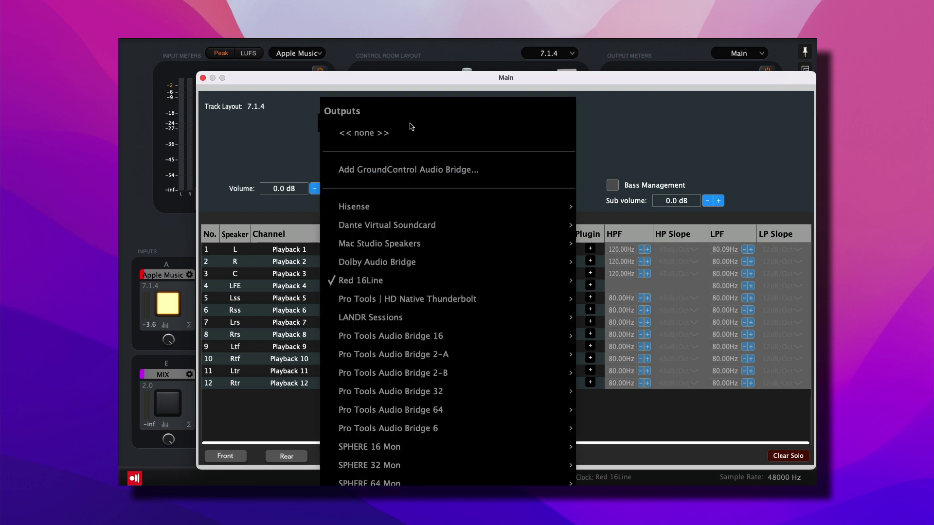
{"action": "mouse_move", "coordinate": [423, 275]}
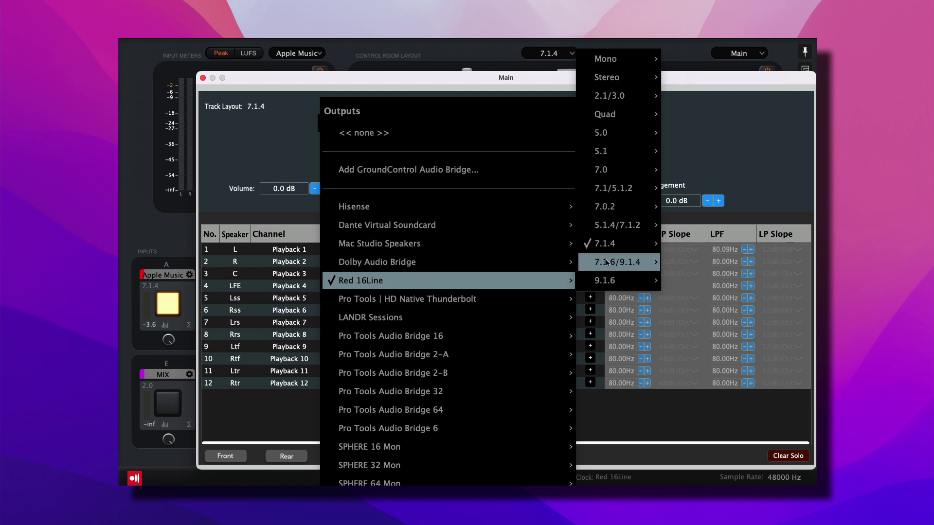
{"action": "mouse_move", "coordinate": [603, 239]}
{"action": "left_click", "coordinate": [695, 243]}
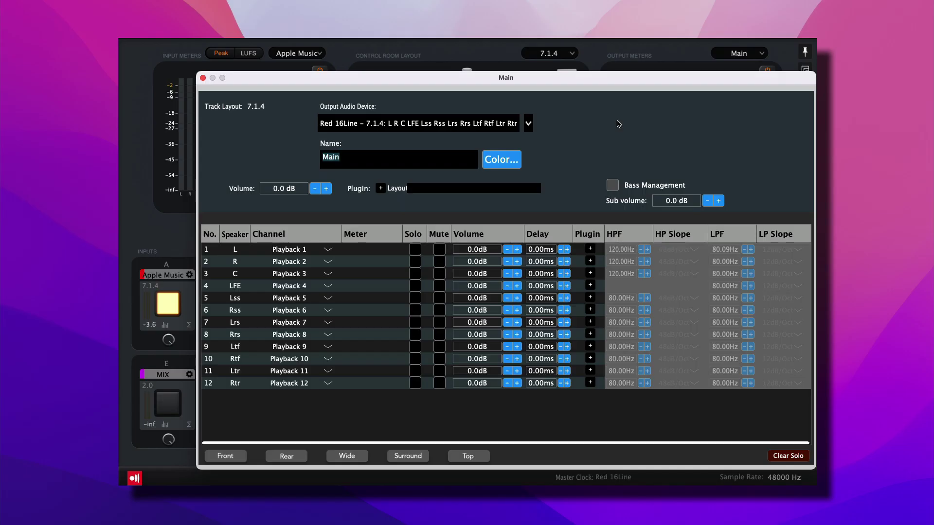
- Enable Main's bass management, keeping speaker L's low-pass slope at 12dB/Oct
{"action": "left_click", "coordinate": [613, 186]}
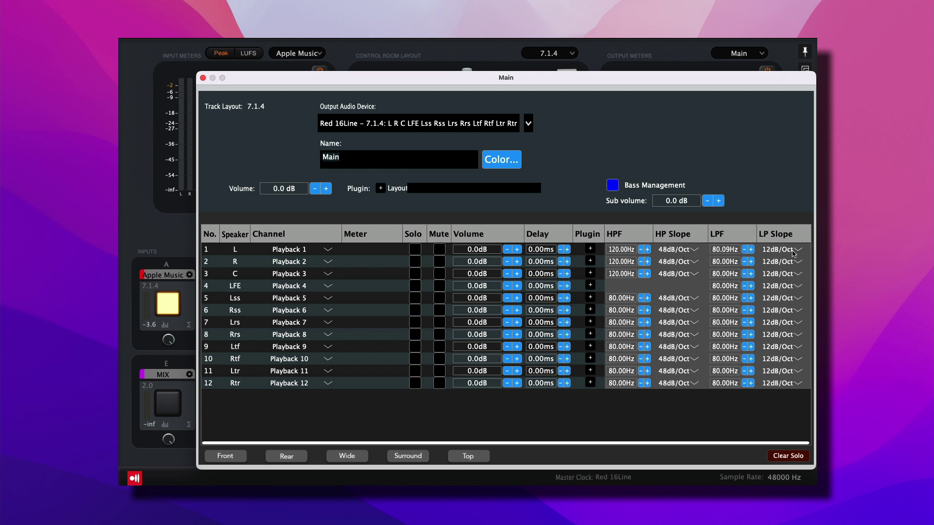
{"action": "left_click", "coordinate": [801, 251]}
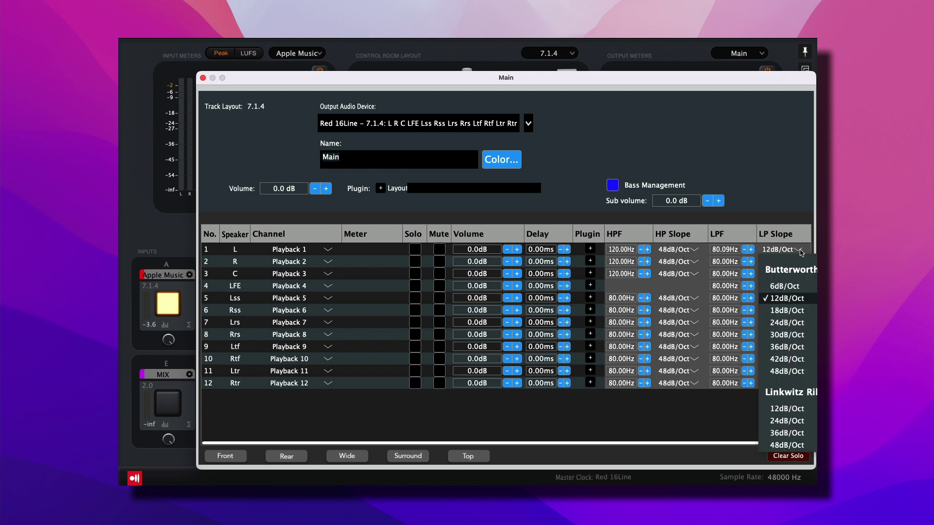
{"action": "left_click", "coordinate": [800, 250]}
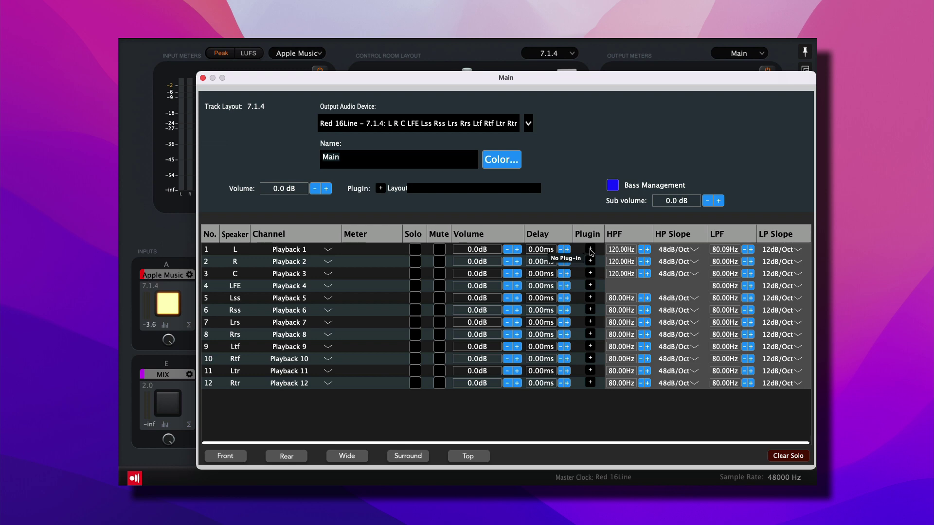
- Load Pro-Q 3 on speaker L and add high-cut and low-cut bands
{"action": "left_click", "coordinate": [591, 252]}
{"action": "left_click", "coordinate": [789, 214]}
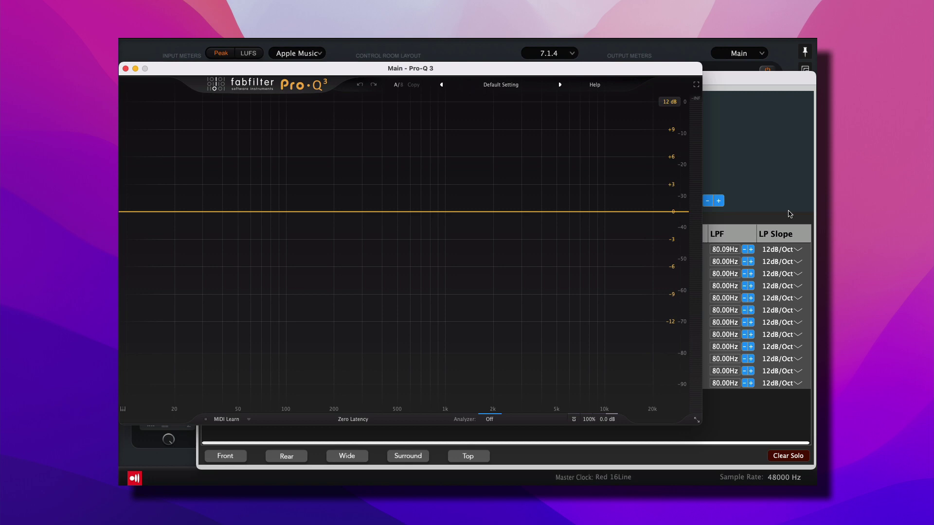
{"action": "left_click", "coordinate": [686, 212]}
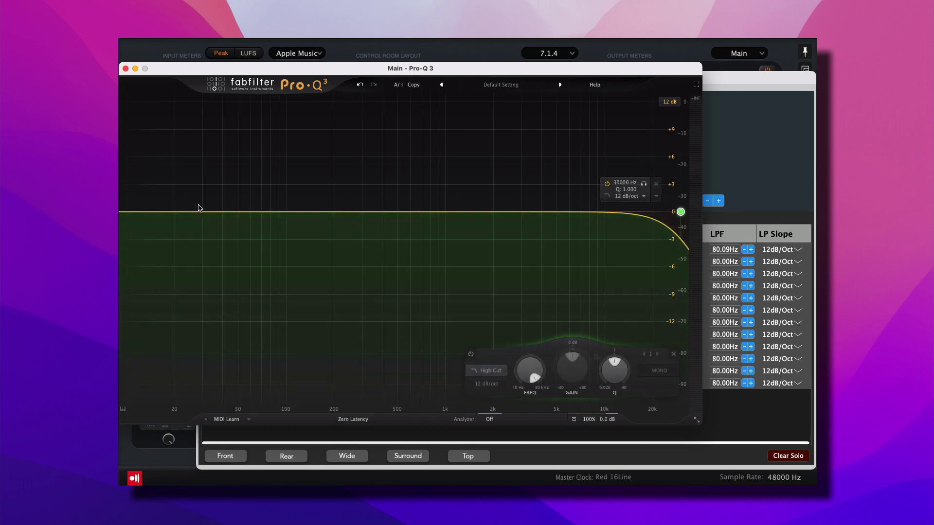
{"action": "left_click", "coordinate": [132, 212]}
- Boost bells near 150 Hz and 1.4 kHz, dip near 500 Hz and 3 kHz
{"action": "left_click_drag", "start_coordinate": [308, 211], "coordinate": [315, 194]}
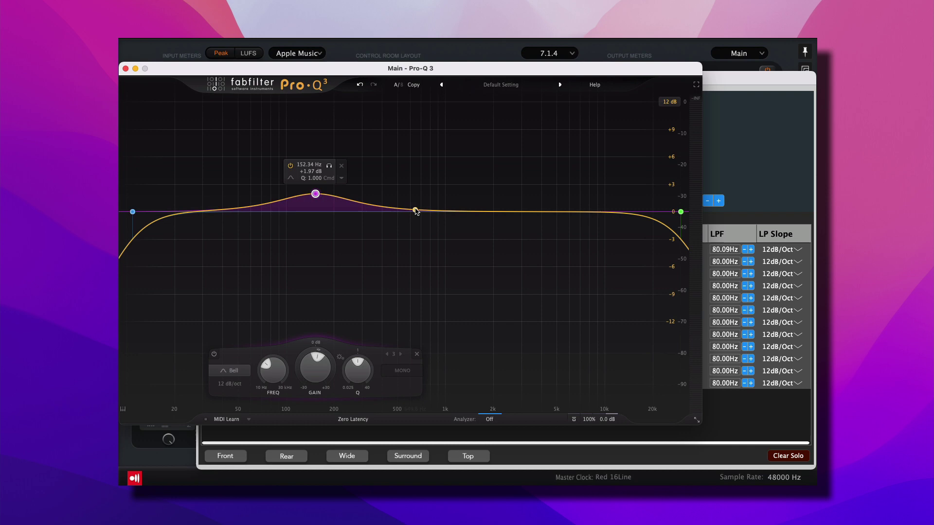
{"action": "left_click_drag", "start_coordinate": [417, 211], "coordinate": [401, 226]}
{"action": "left_click_drag", "start_coordinate": [468, 212], "coordinate": [580, 200]}
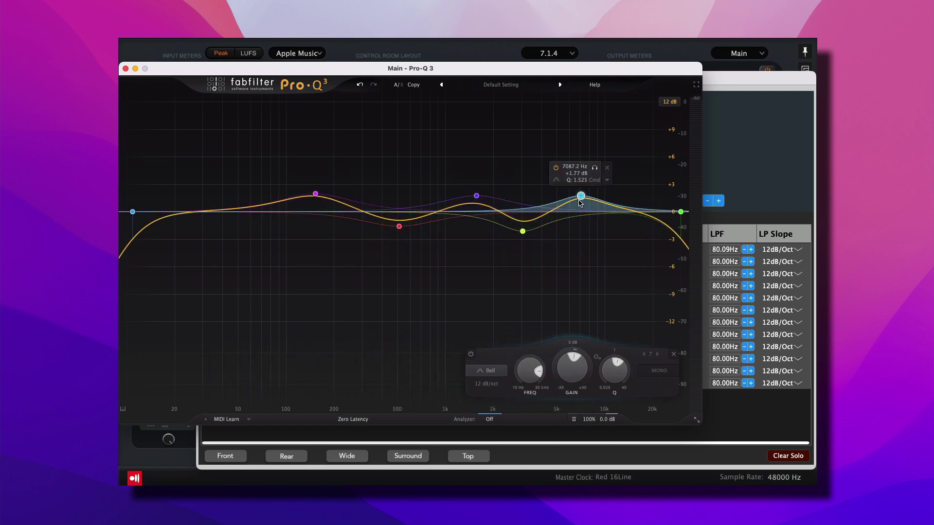
{"action": "left_click", "coordinate": [125, 69]}
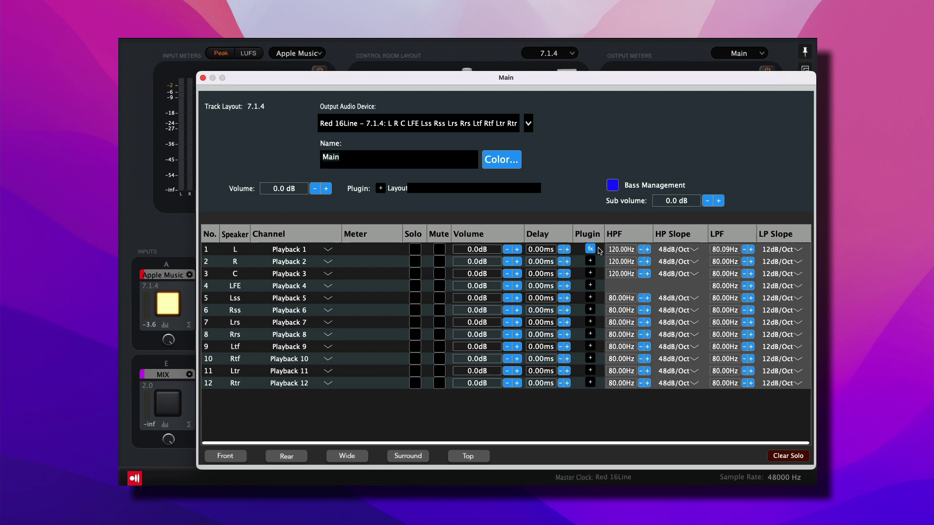
- Close the Main output settings window to return to the overview
{"action": "left_click", "coordinate": [203, 78]}
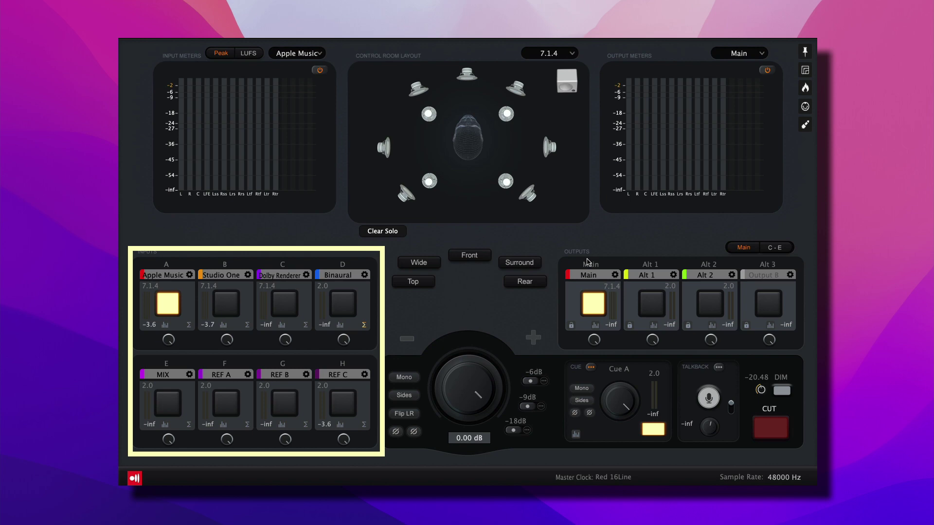
- Check the Apple Music input settings, then verify signal on Main's twelve channel meters
{"action": "left_click", "coordinate": [189, 275]}
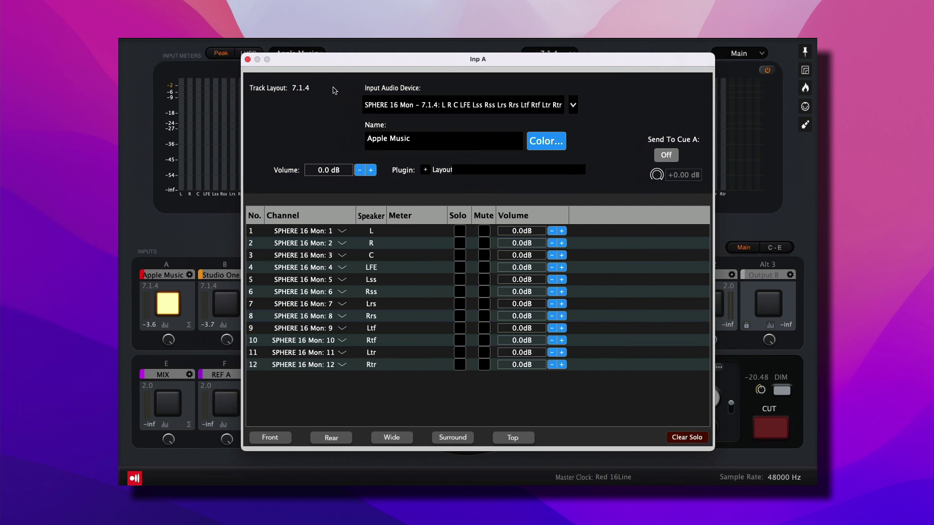
{"action": "left_click", "coordinate": [248, 59]}
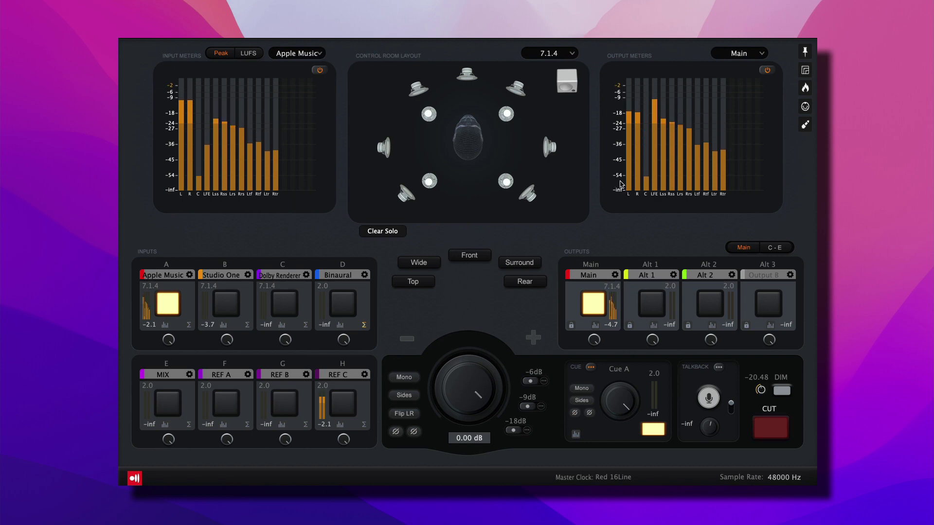
{"action": "left_click", "coordinate": [615, 275]}
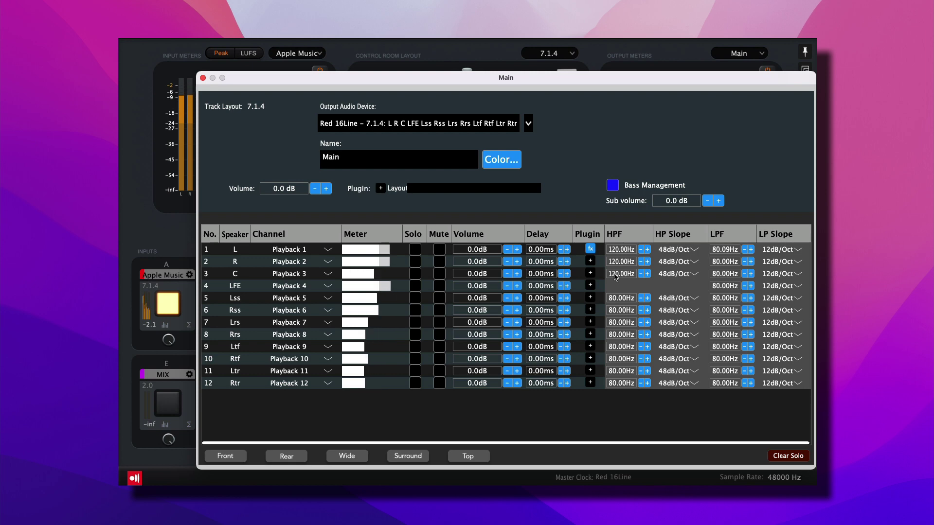
{"action": "key", "text": "super+w"}
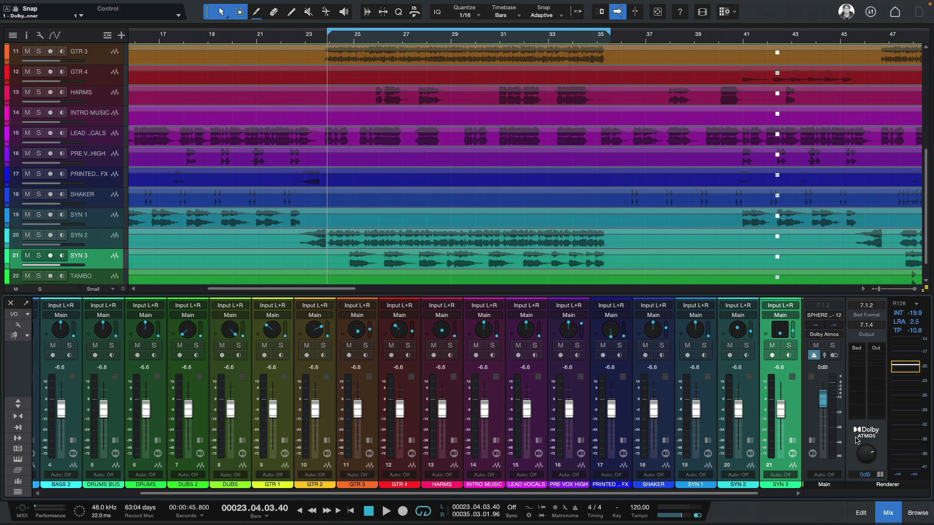
- Review Studio One's song audio I/O and spatial settings, cancel, and start playback
{"action": "key", "text": "super+comma"}
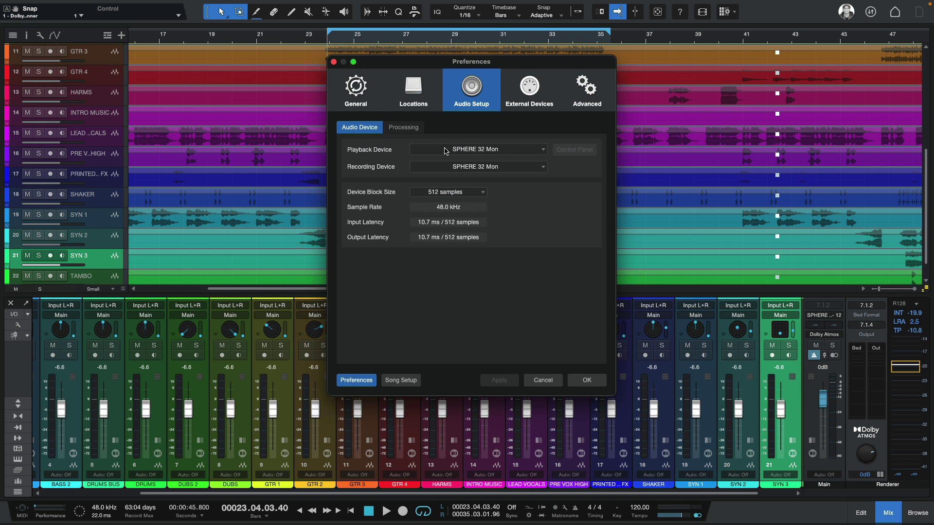
{"action": "left_click", "coordinate": [401, 380]}
{"action": "left_click", "coordinate": [356, 85]}
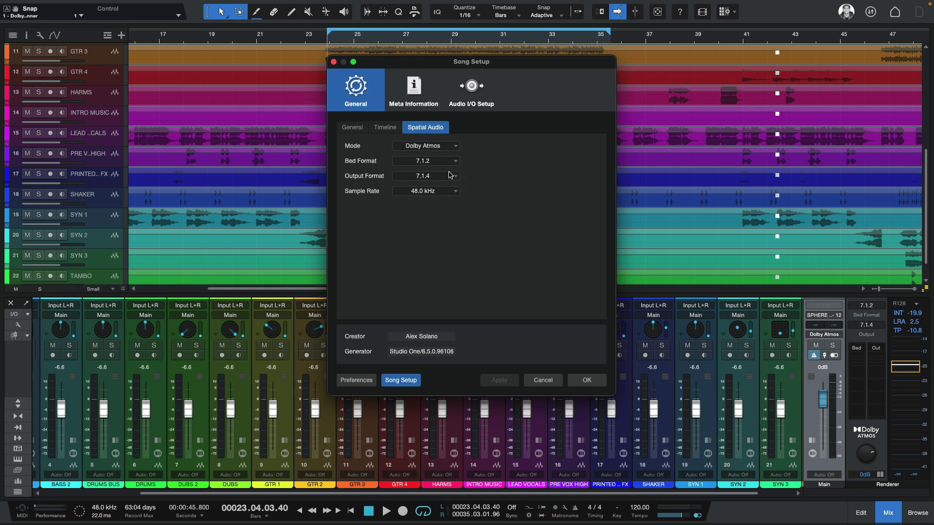
{"action": "left_click", "coordinate": [550, 384]}
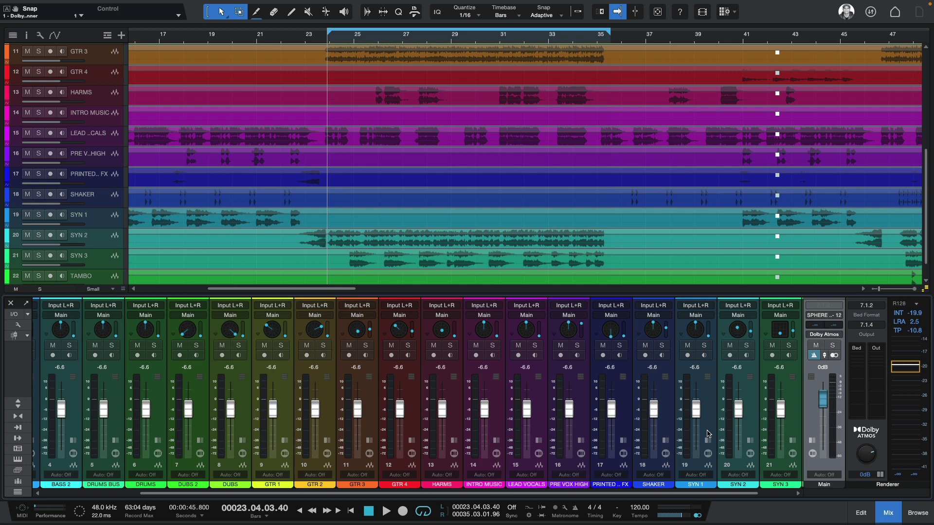
{"action": "key", "text": "space"}
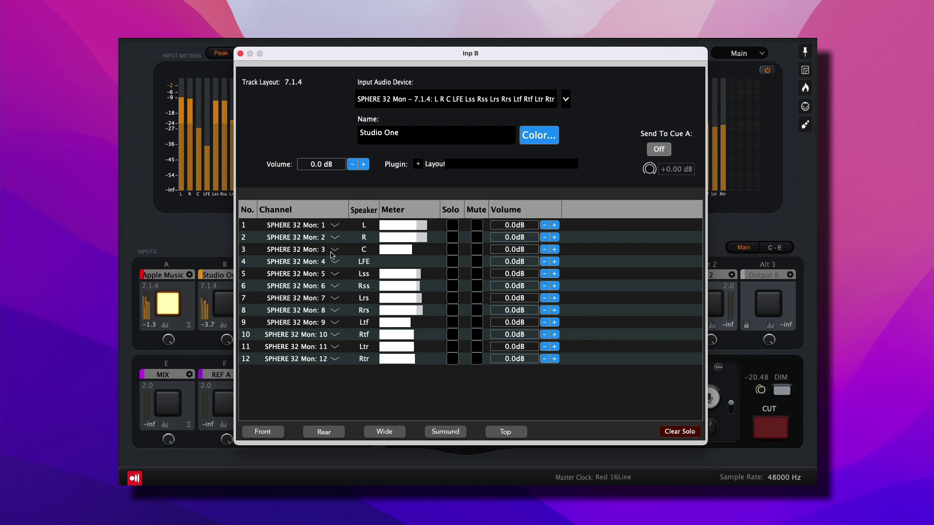
- Switch monitoring to the Studio One input and confirm signal on the Main output
{"action": "left_click", "coordinate": [241, 54]}
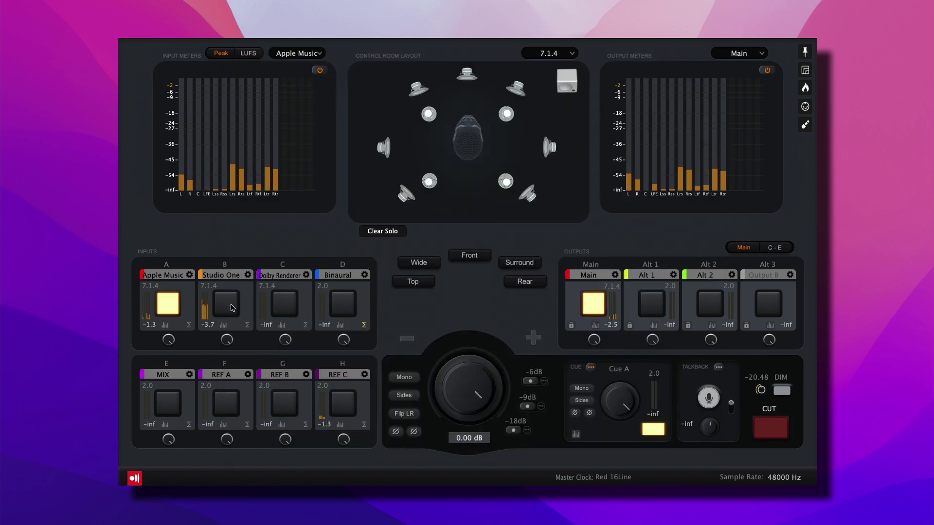
{"action": "left_click", "coordinate": [232, 307]}
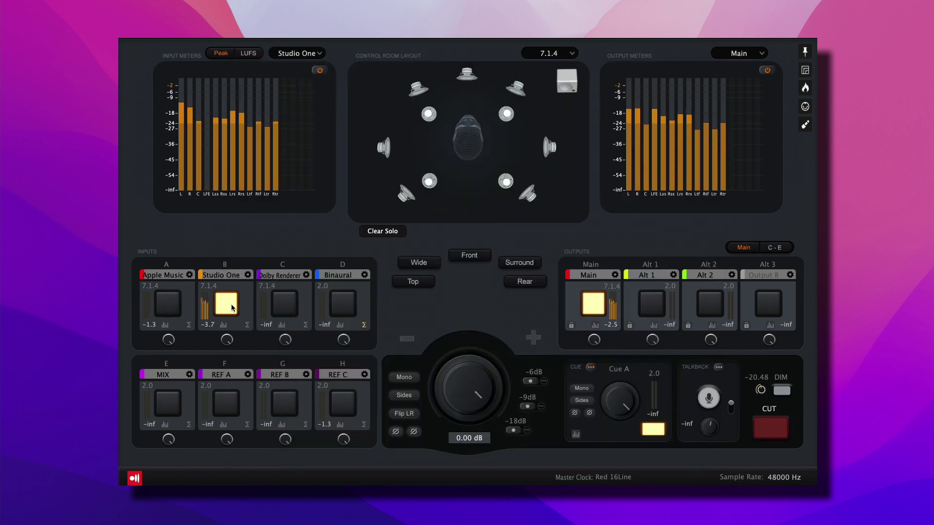
{"action": "left_click", "coordinate": [616, 276]}
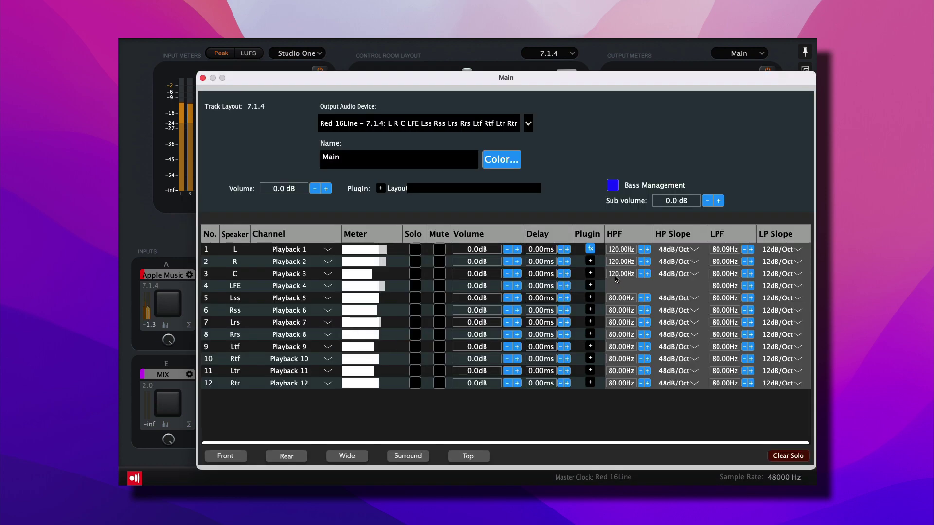
{"action": "key", "text": "super+w"}
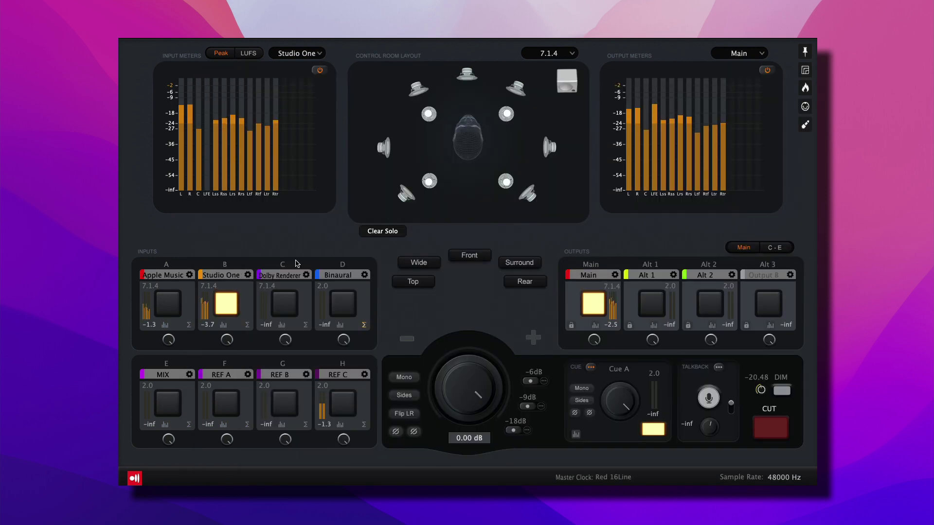
- Monitor the Dolby Renderer input, close renderer preferences, and play the master file
{"action": "left_click", "coordinate": [290, 306]}
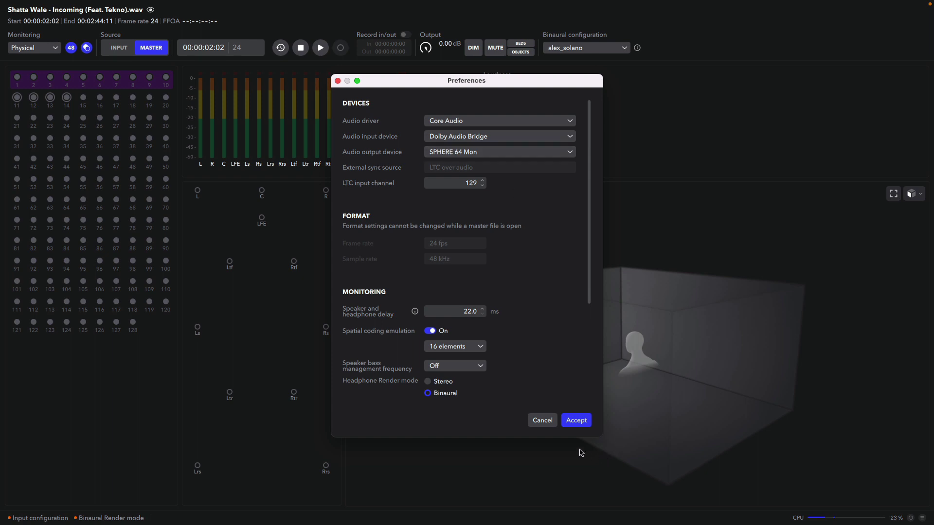
{"action": "left_click", "coordinate": [567, 426]}
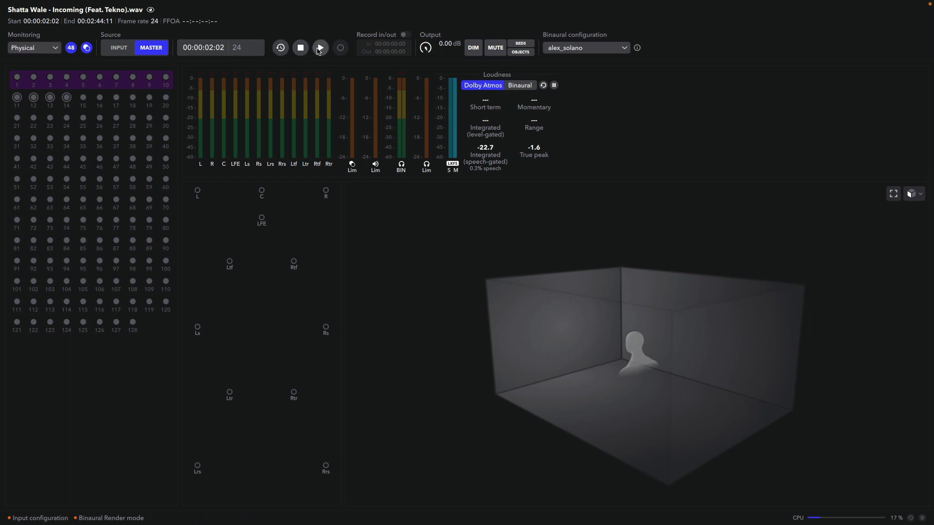
{"action": "left_click", "coordinate": [319, 51]}
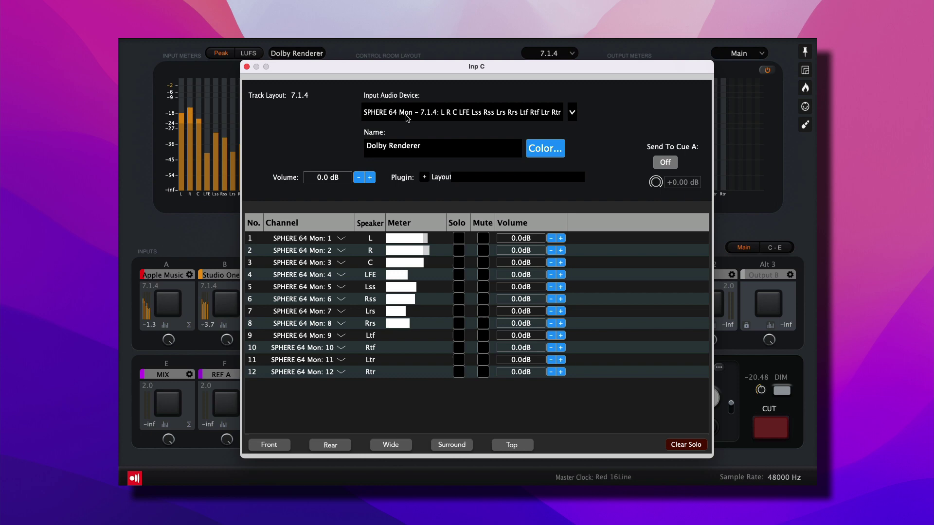
- Close the Dolby Renderer input's SPHERE 64 Mon 7.1.4 settings after reviewing them
{"action": "left_click", "coordinate": [247, 66]}
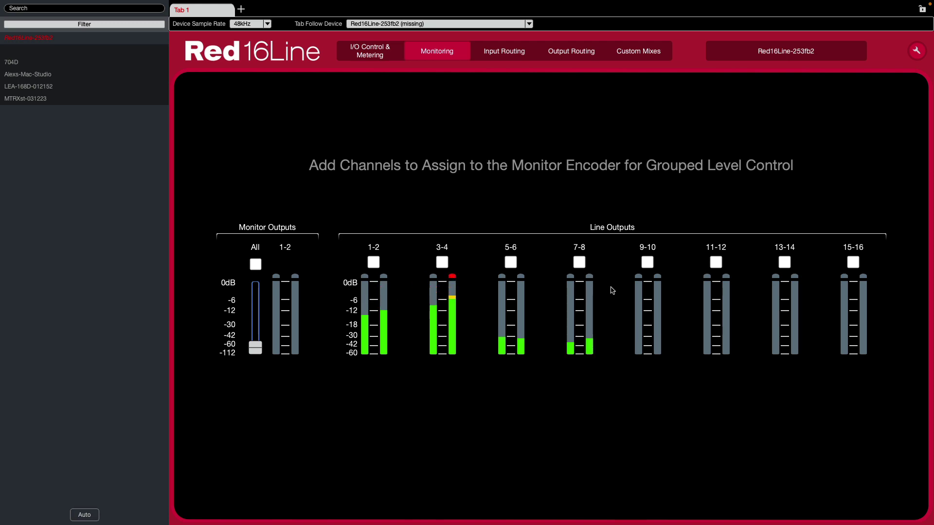
- Show the Red 16Line's I/O Control & Metering page in RedNet Control
{"action": "left_click", "coordinate": [360, 57]}
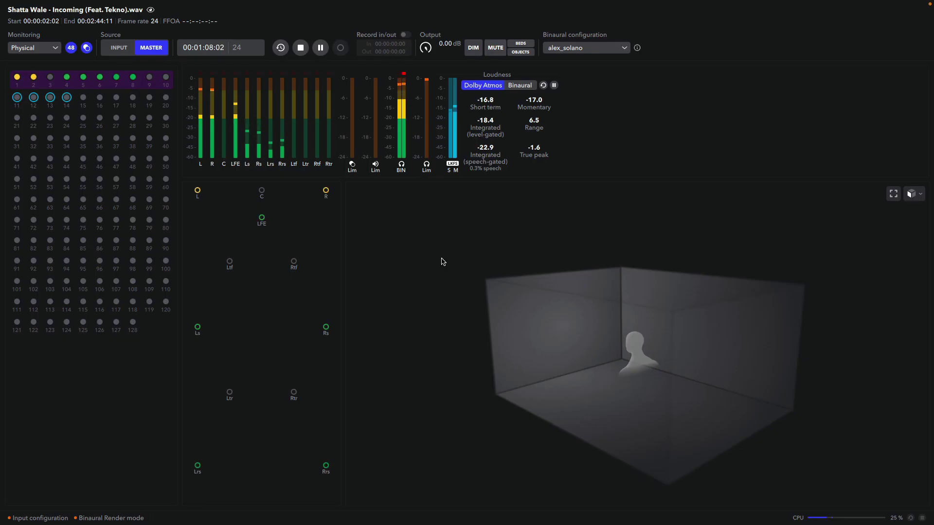
- Stop Atmos Renderer playback and view the Re-renders settings to confirm BIN sits on 13-14
{"action": "key", "text": "space"}
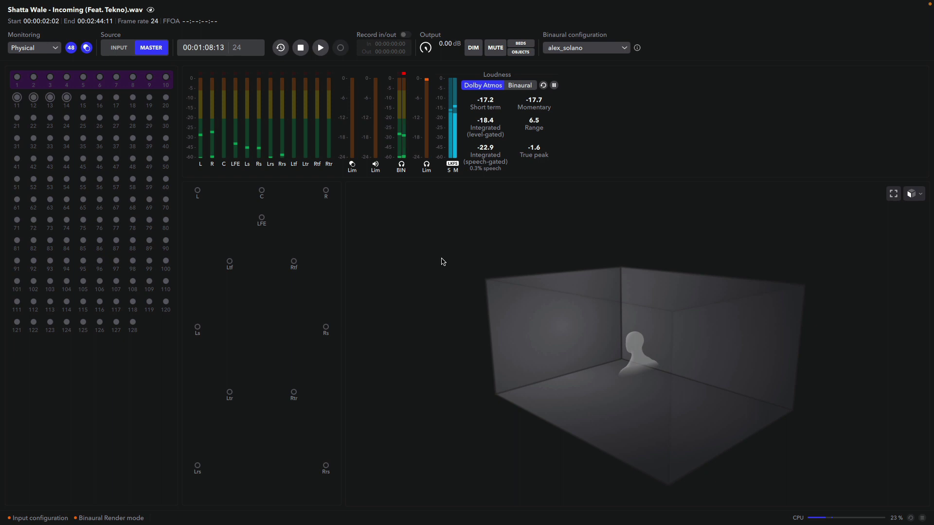
{"action": "key", "text": "super+r"}
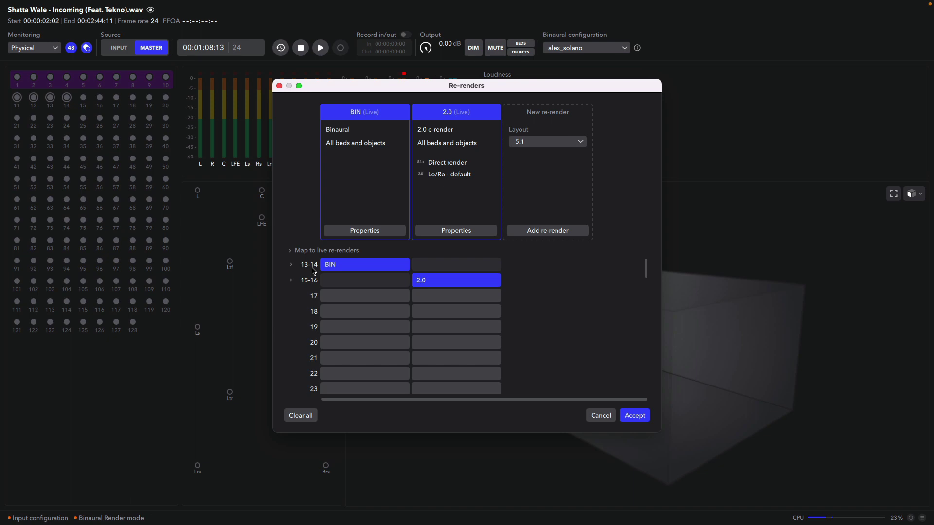
- Cancel the Re-renders dialog and confirm input D is Binaural on SPHERE 64 Mon 13 + 14, sent to Cue A
{"action": "left_click", "coordinate": [594, 416]}
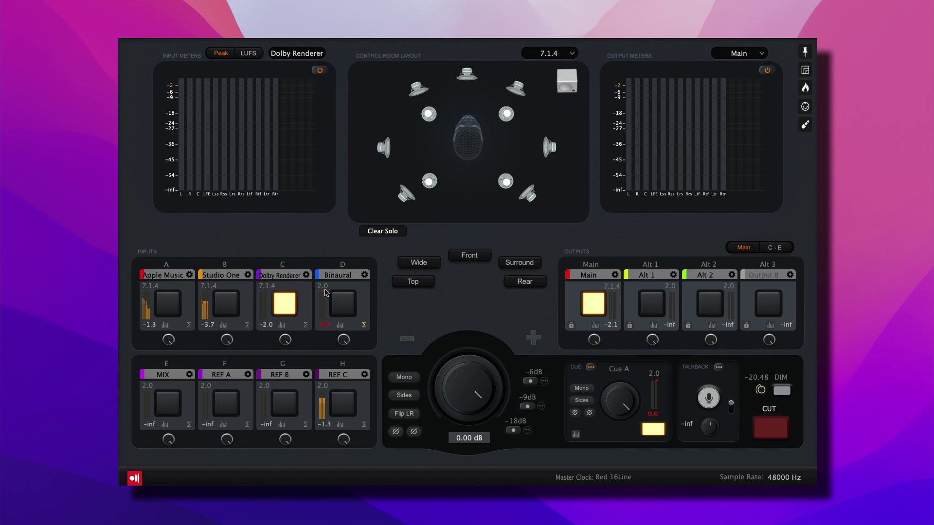
{"action": "left_click", "coordinate": [365, 275]}
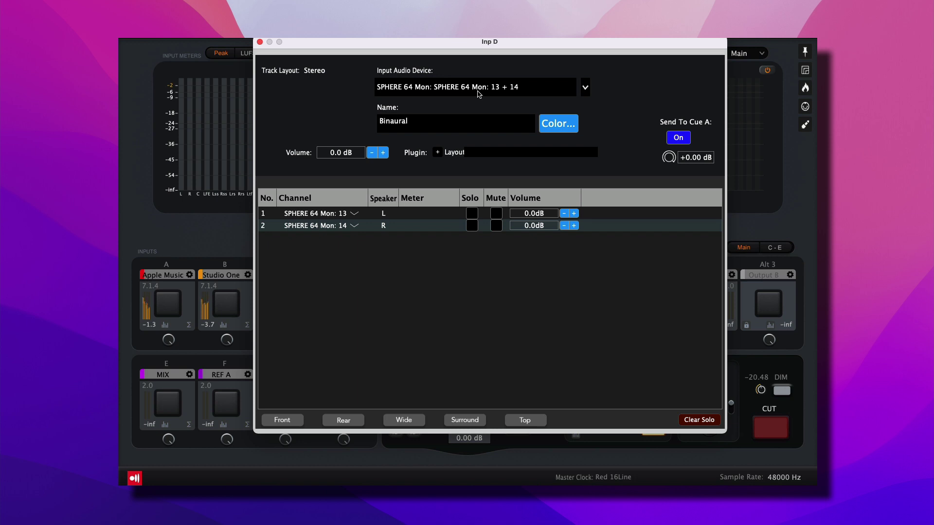
{"action": "key", "text": "Tab"}
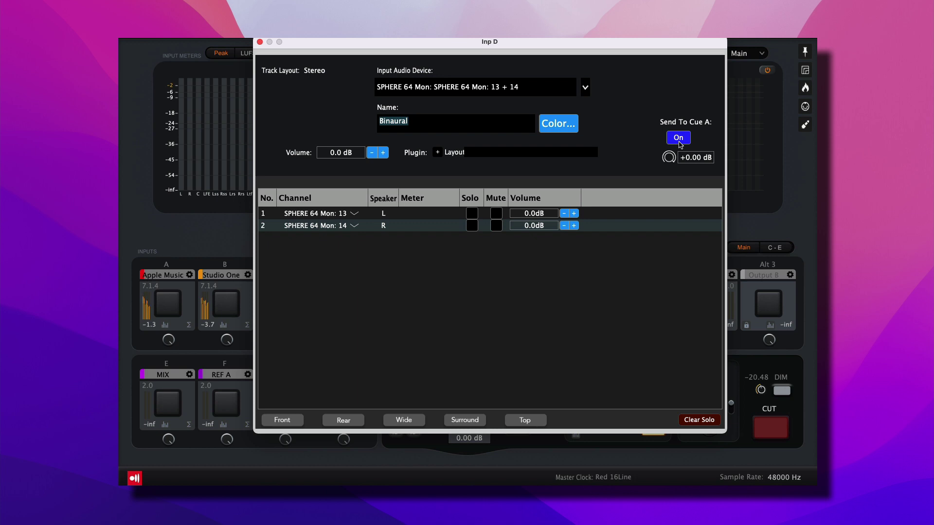
{"action": "key", "text": "Return"}
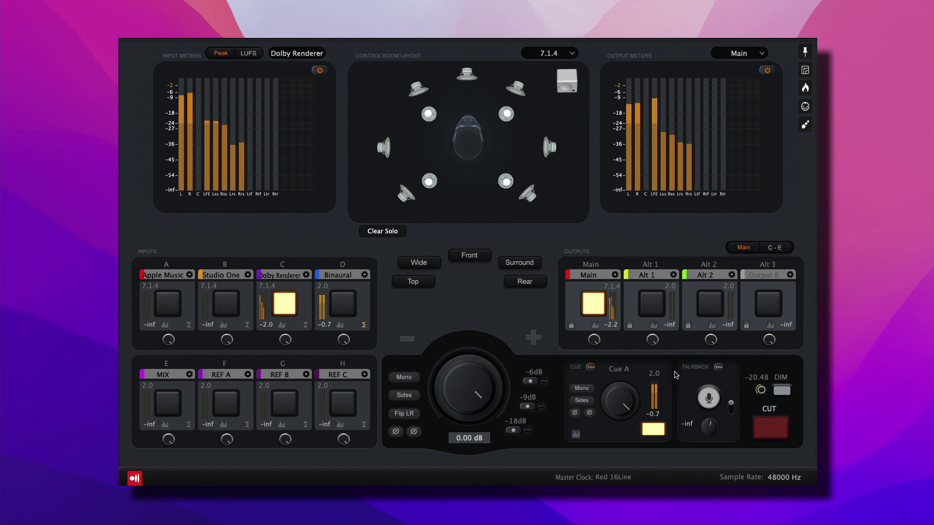
- Browse Cue A's output devices through Red 16Line > Stereo > Playback pairs, then dismiss the list
{"action": "left_click", "coordinate": [591, 368]}
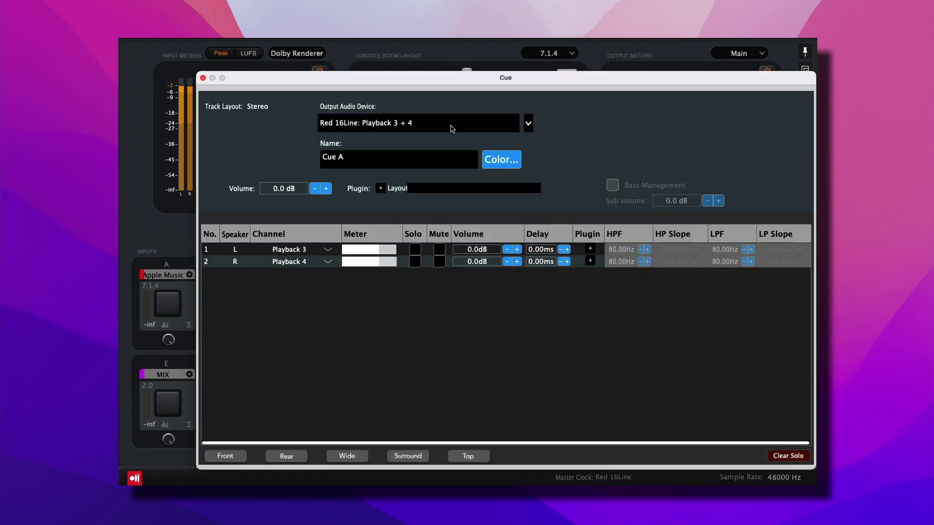
{"action": "left_click", "coordinate": [452, 128]}
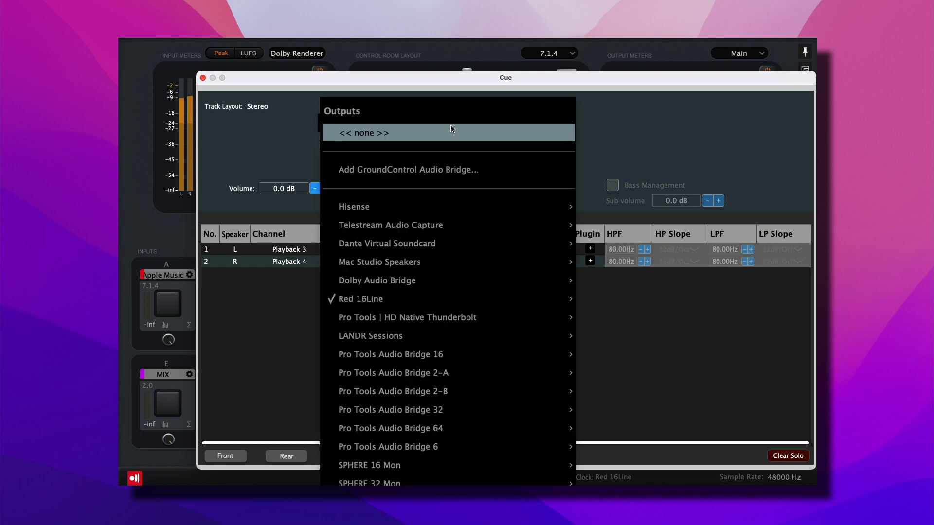
{"action": "mouse_move", "coordinate": [454, 295]}
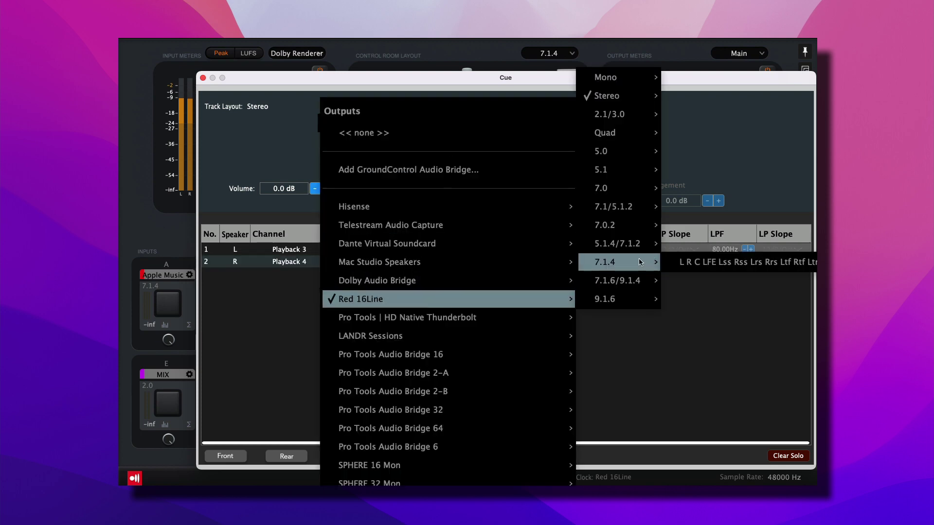
{"action": "mouse_move", "coordinate": [593, 97]}
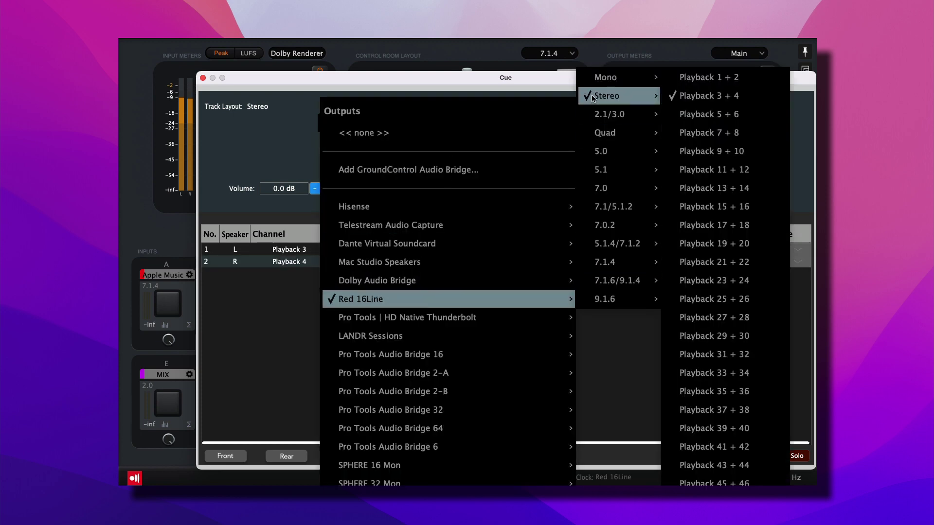
{"action": "left_click", "coordinate": [725, 188]}
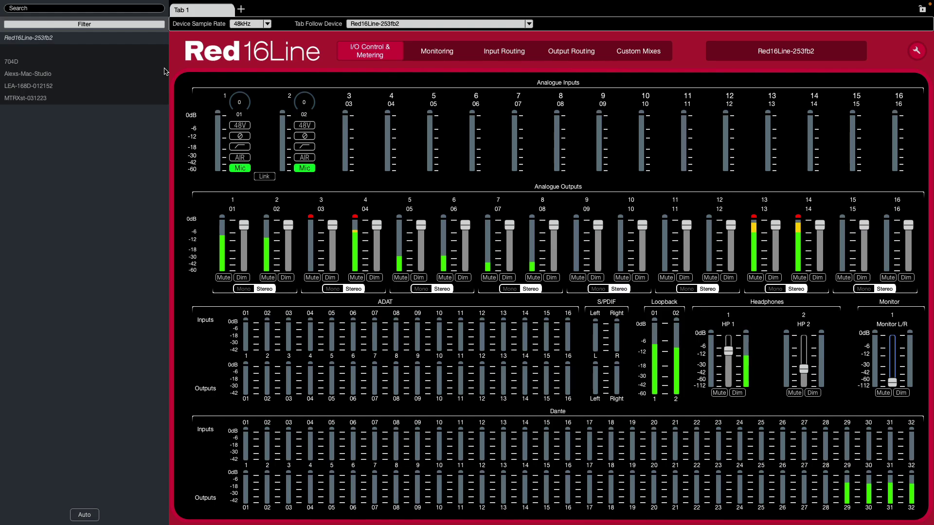
- Route Headphones 1 from Playback (DAW) 13-14 in Output Routing and select its level strip
{"action": "left_click", "coordinate": [571, 51]}
{"action": "left_click", "coordinate": [557, 159]}
{"action": "mouse_move", "coordinate": [741, 160]}
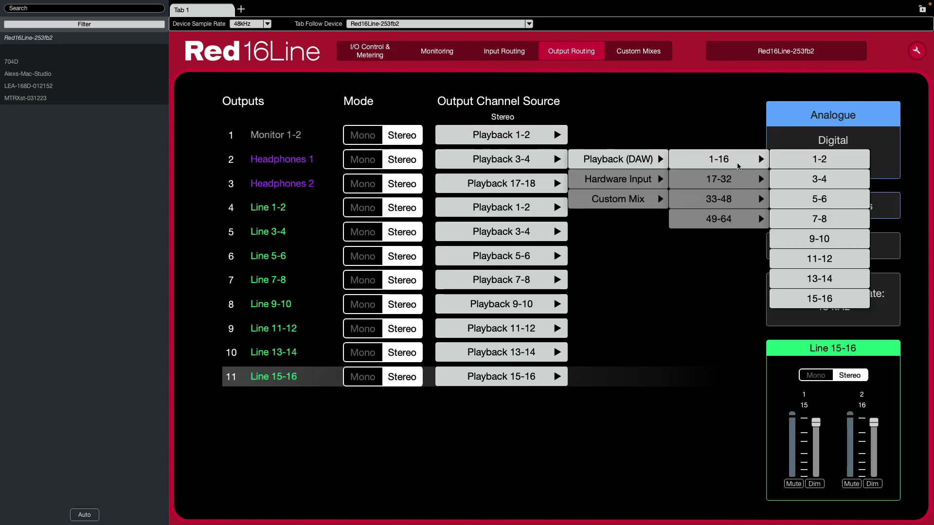
{"action": "left_click", "coordinate": [814, 279]}
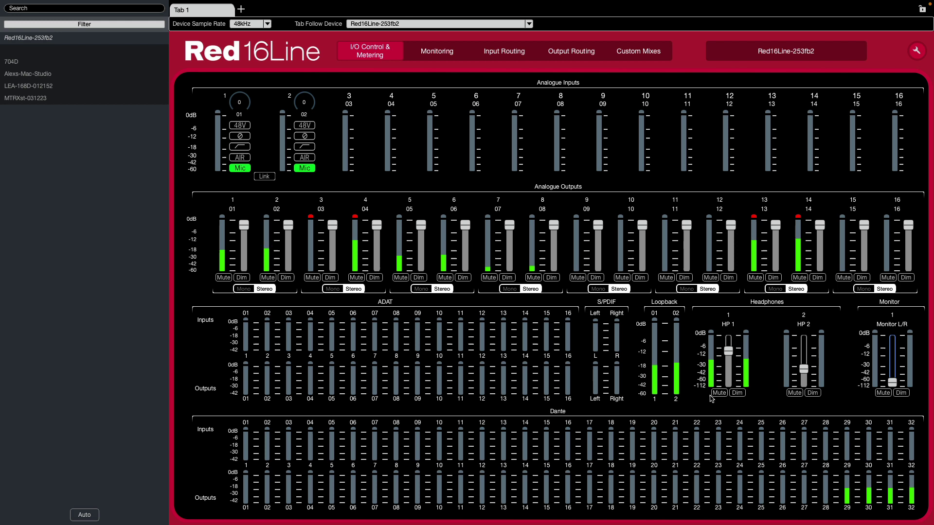
{"action": "left_click", "coordinate": [725, 366]}
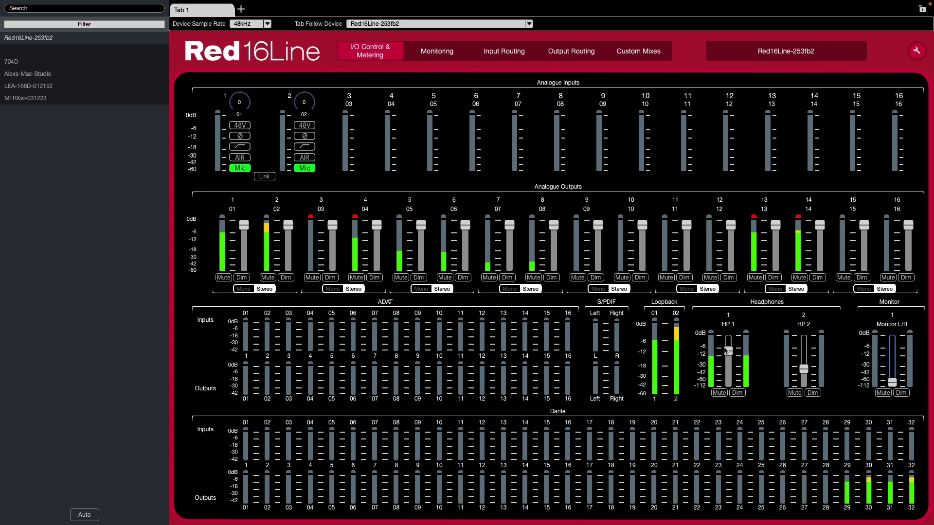
- Check the Headphones 1 level meters showing the binaural signal
{"action": "mouse_move", "coordinate": [725, 349]}
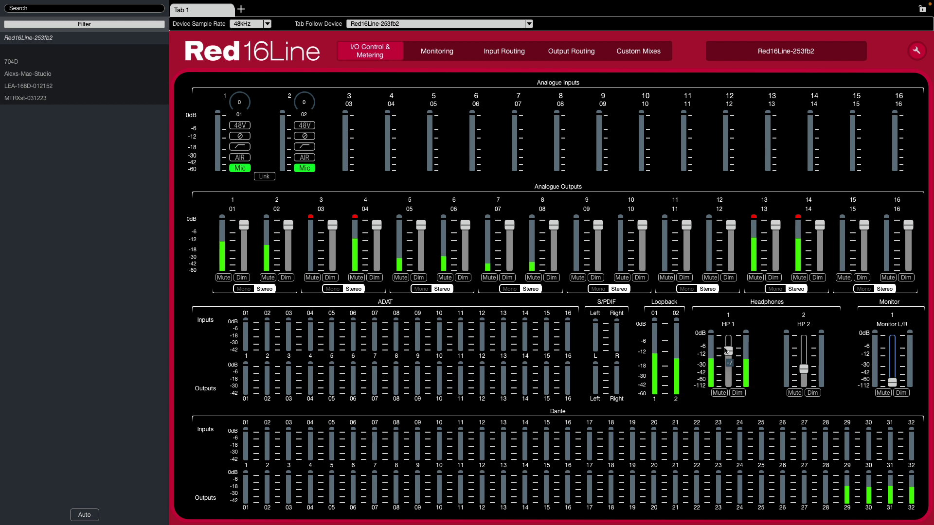